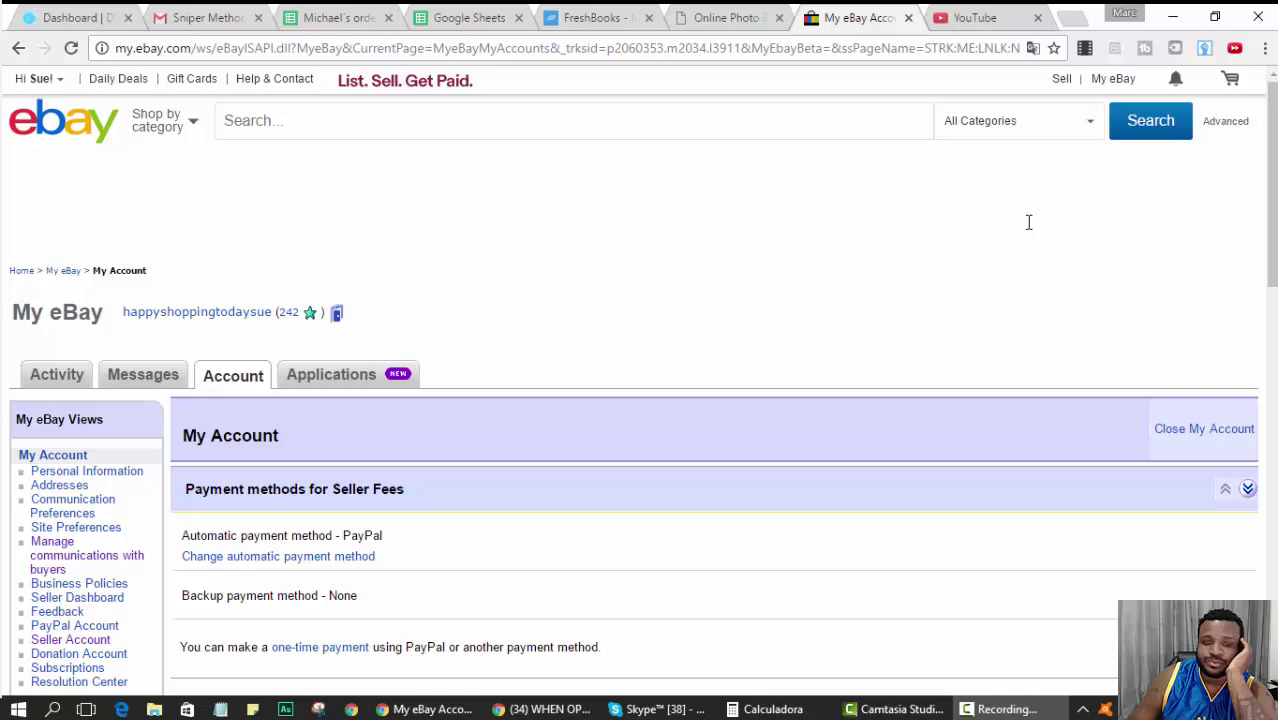
# Open the account's subscriptions and check the start and renewal dates of the yearly Basic Store
pyautogui.scroll(-3, 1000, 224)
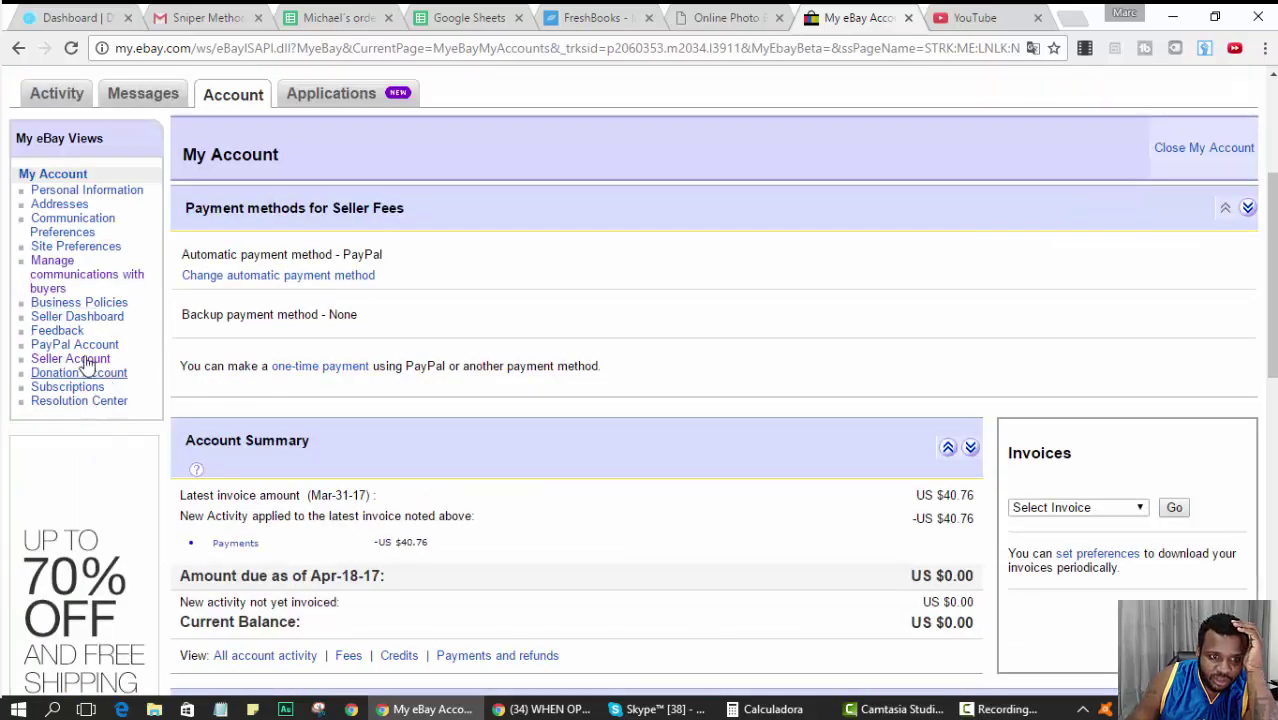
pyautogui.click(87, 392)
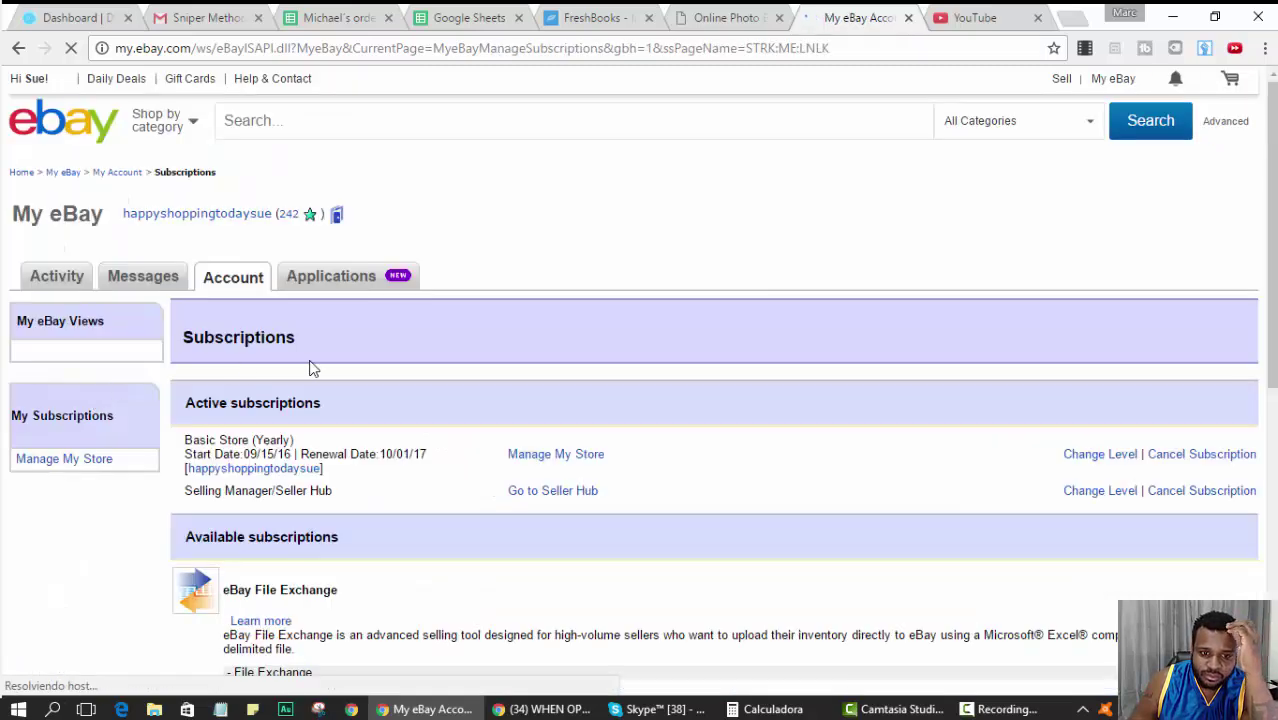
pyautogui.scroll(-2, 695, 283)
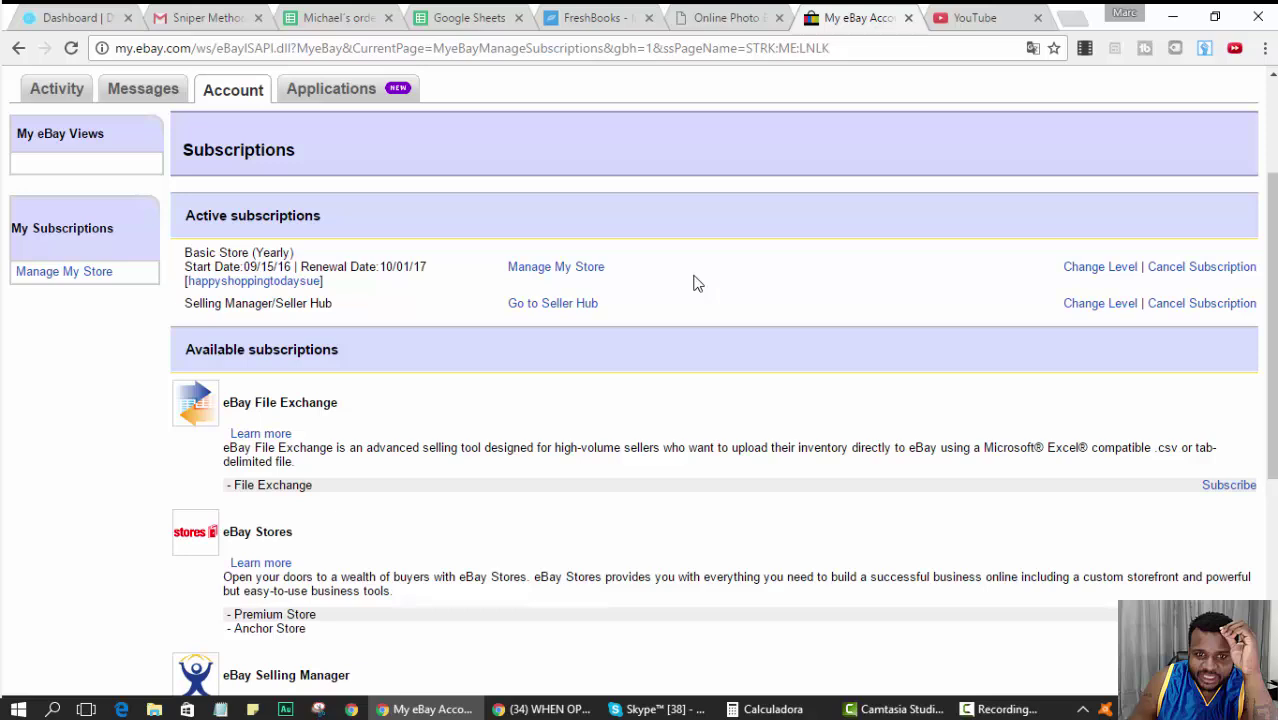
pyautogui.moveTo(430, 269); pyautogui.dragTo(193, 268)
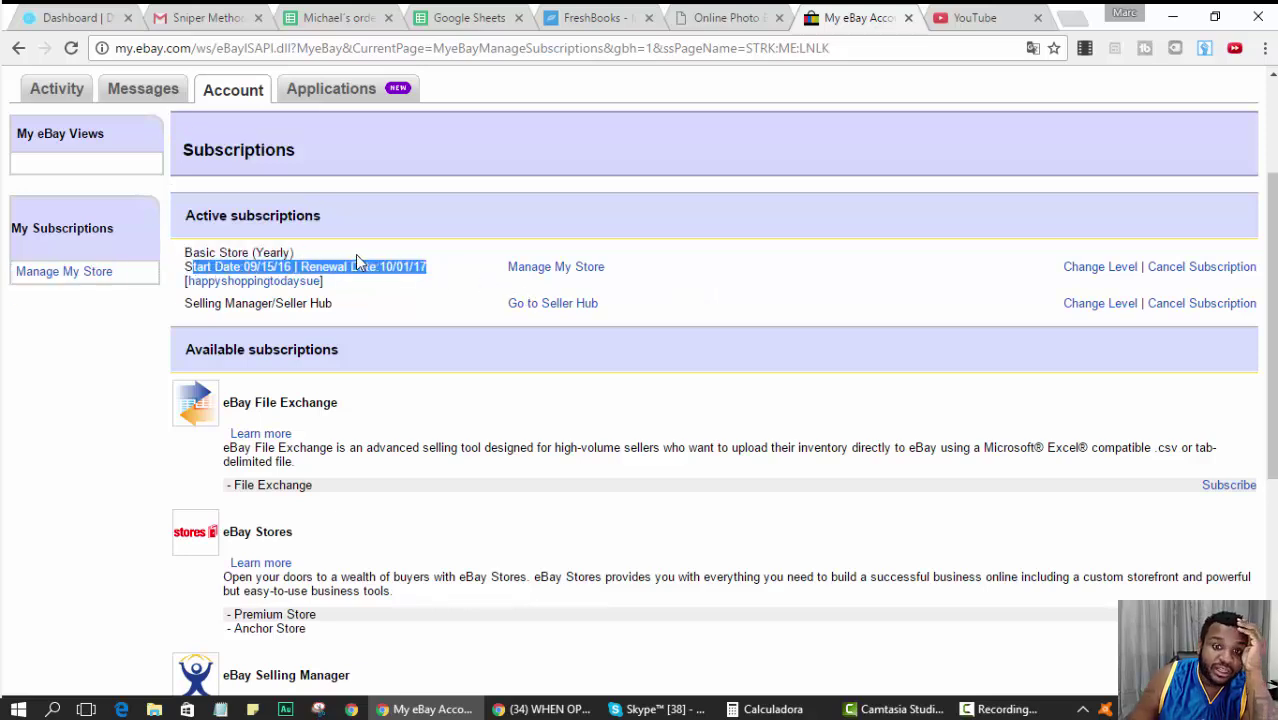
pyautogui.moveTo(425, 273); pyautogui.dragTo(186, 266)
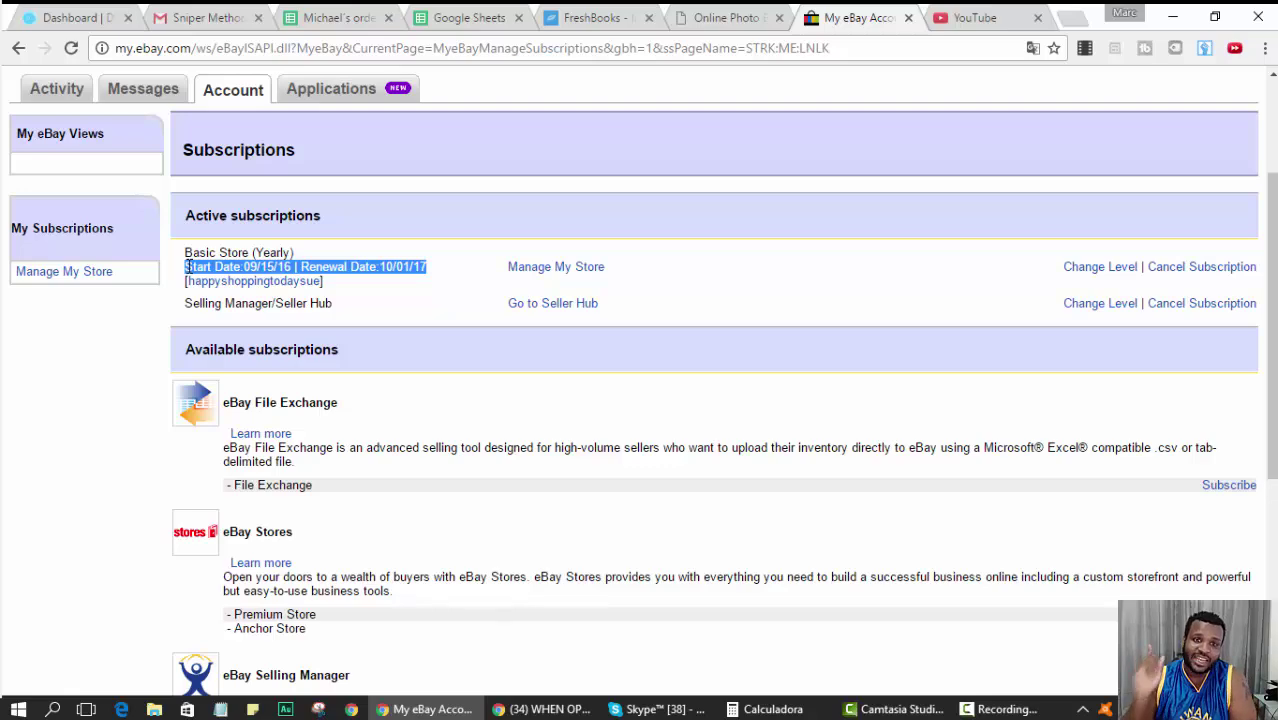
# Return to the account summary and open the site preferences at the selling preferences
pyautogui.scroll(2, 284, 70)
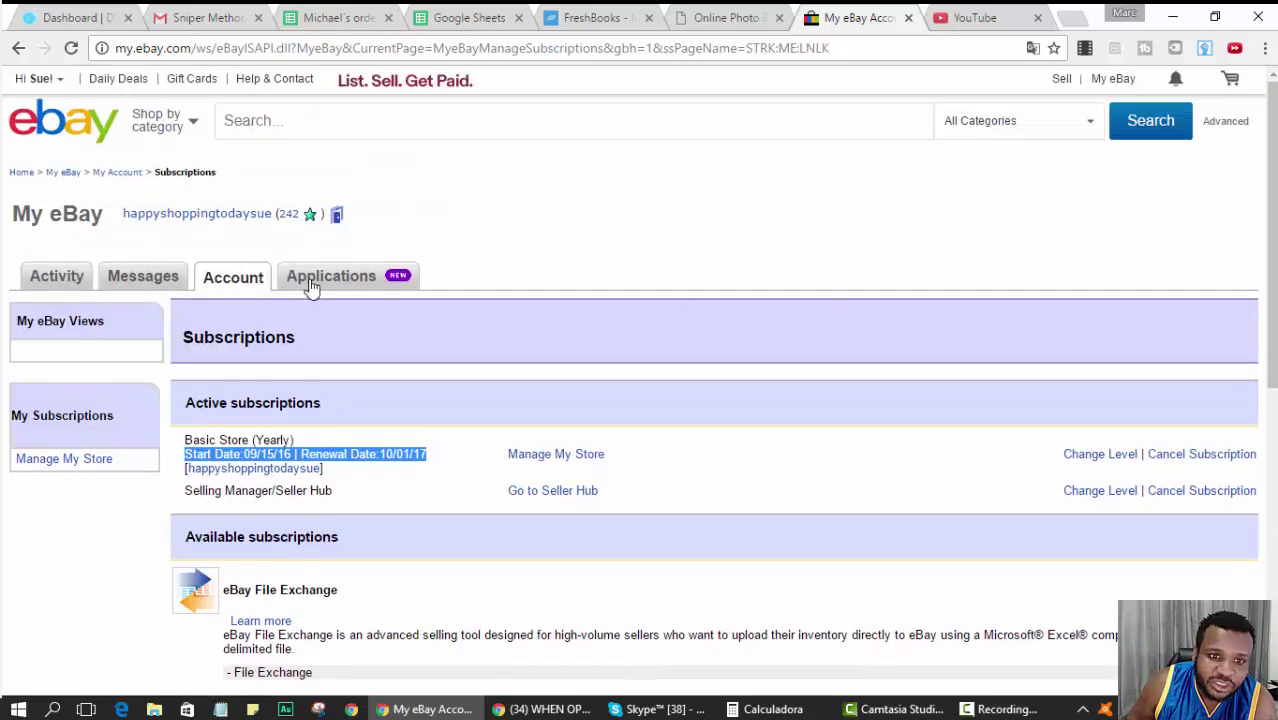
pyautogui.click(241, 284)
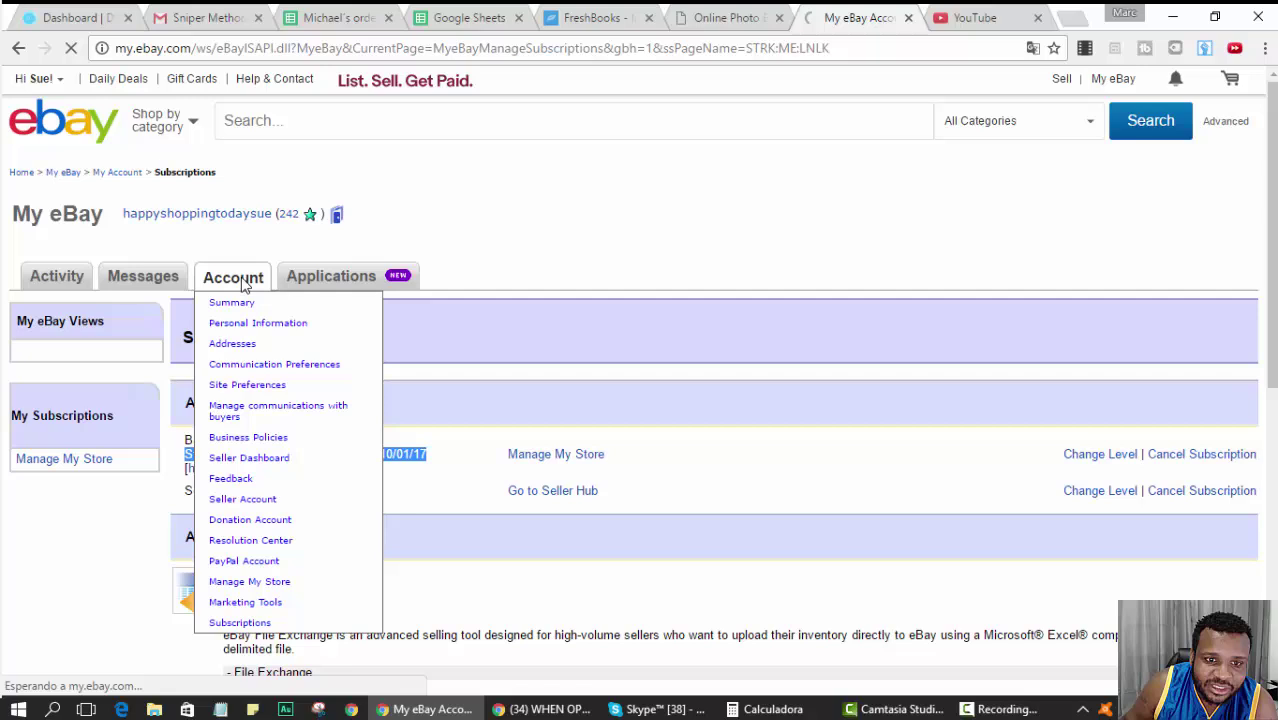
pyautogui.click(240, 304)
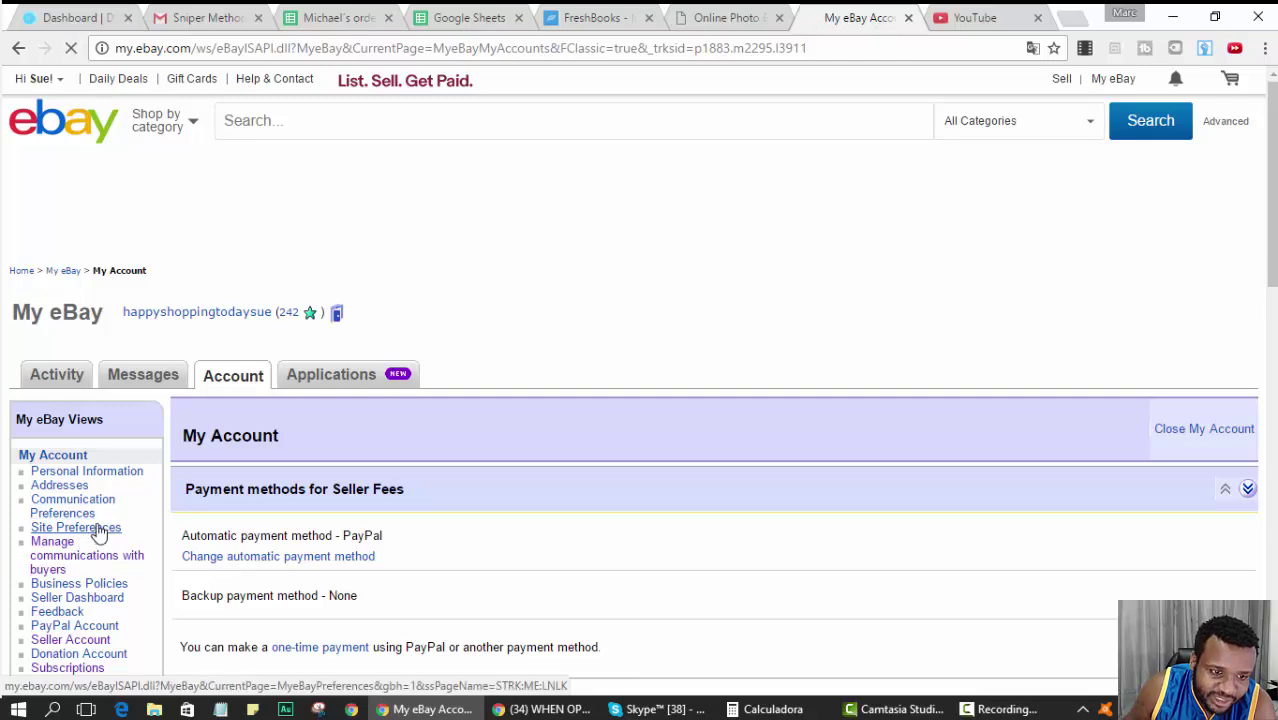
pyautogui.click(98, 530)
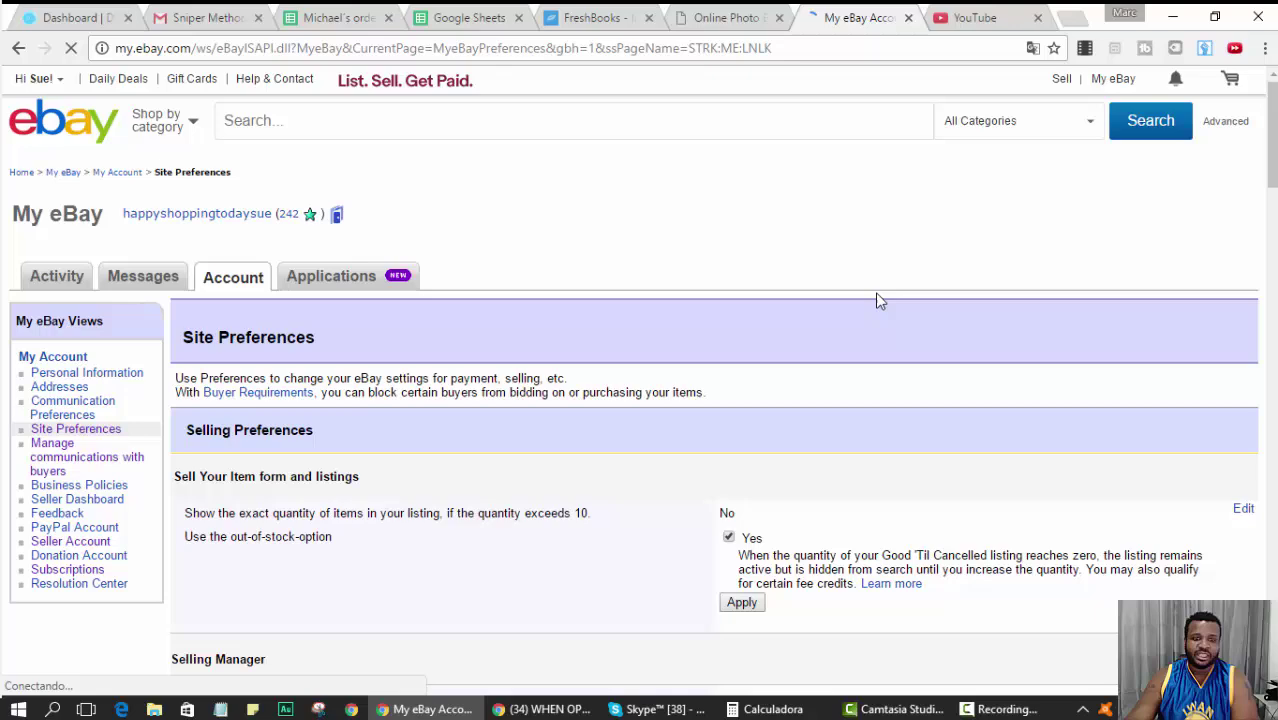
pyautogui.scroll(-3, 890, 303)
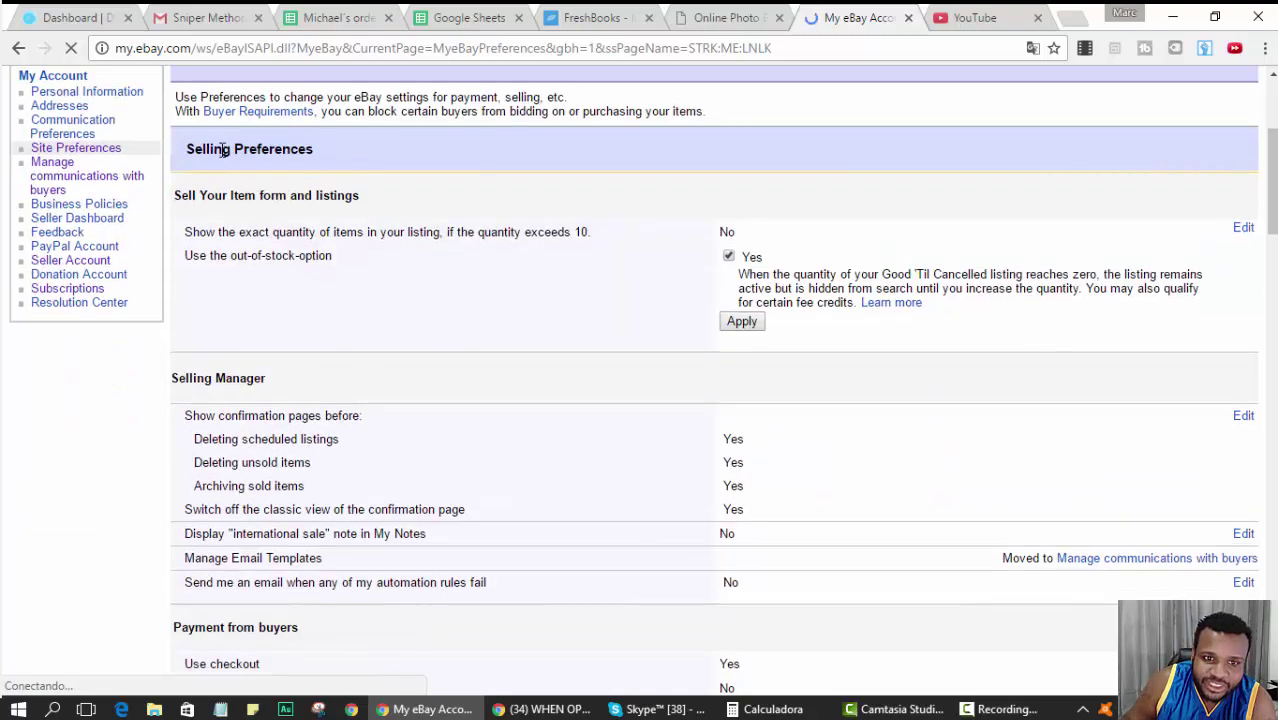
# Examine the Sell Your Item form and listings preferences for exact quantity display and the out-of-stock option
pyautogui.keyDown('shift'); pyautogui.click(182, 200); pyautogui.keyUp('shift')
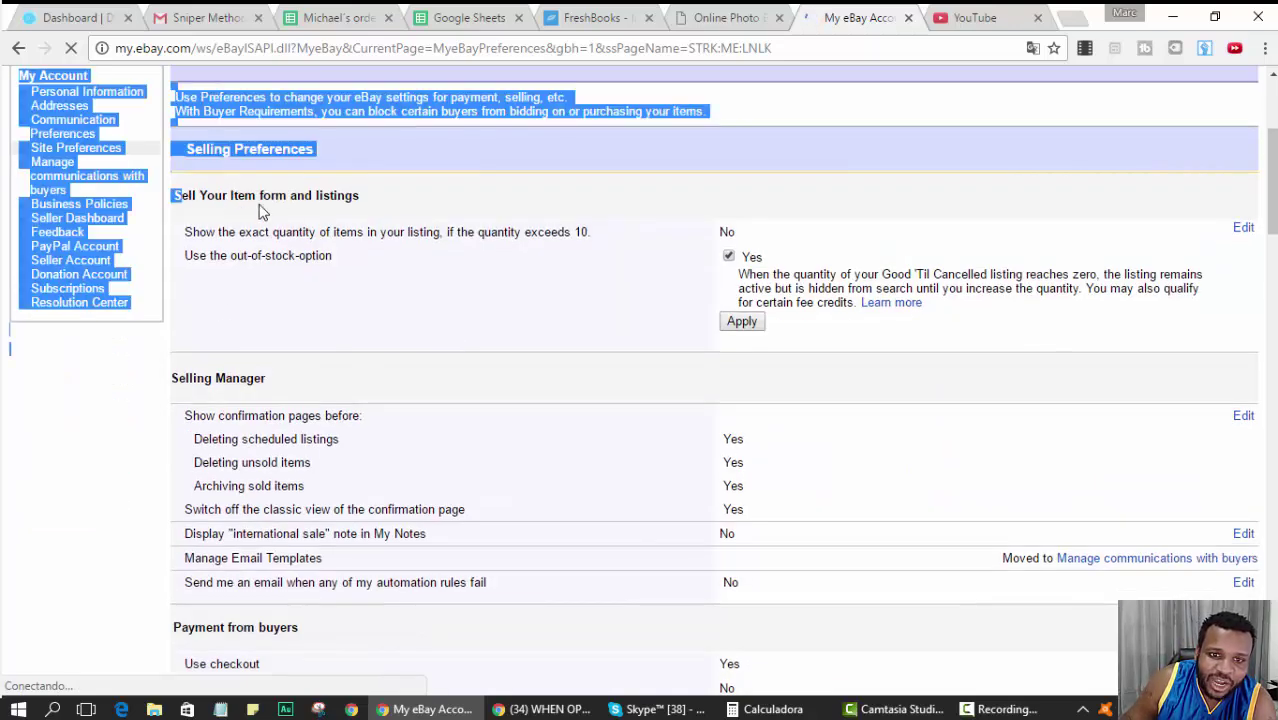
pyautogui.moveTo(260, 210); pyautogui.dragTo(334, 208)
pyautogui.click(334, 206)
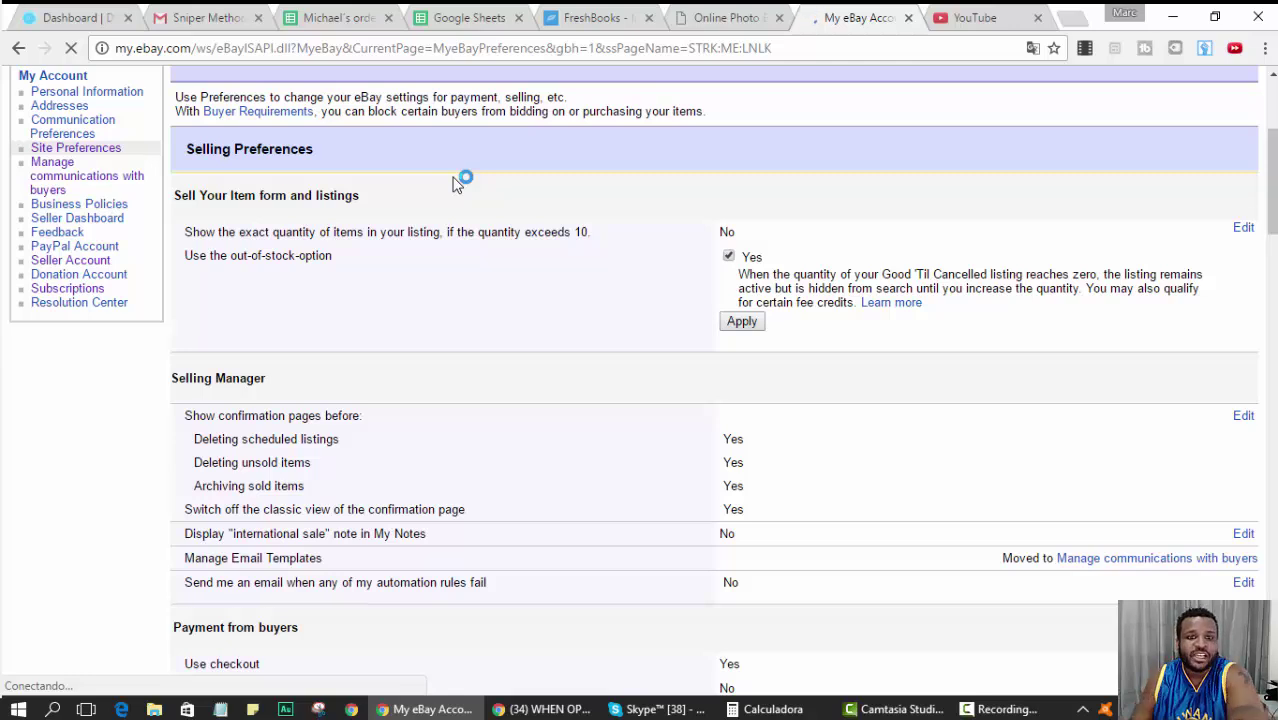
pyautogui.doubleClick(556, 233)
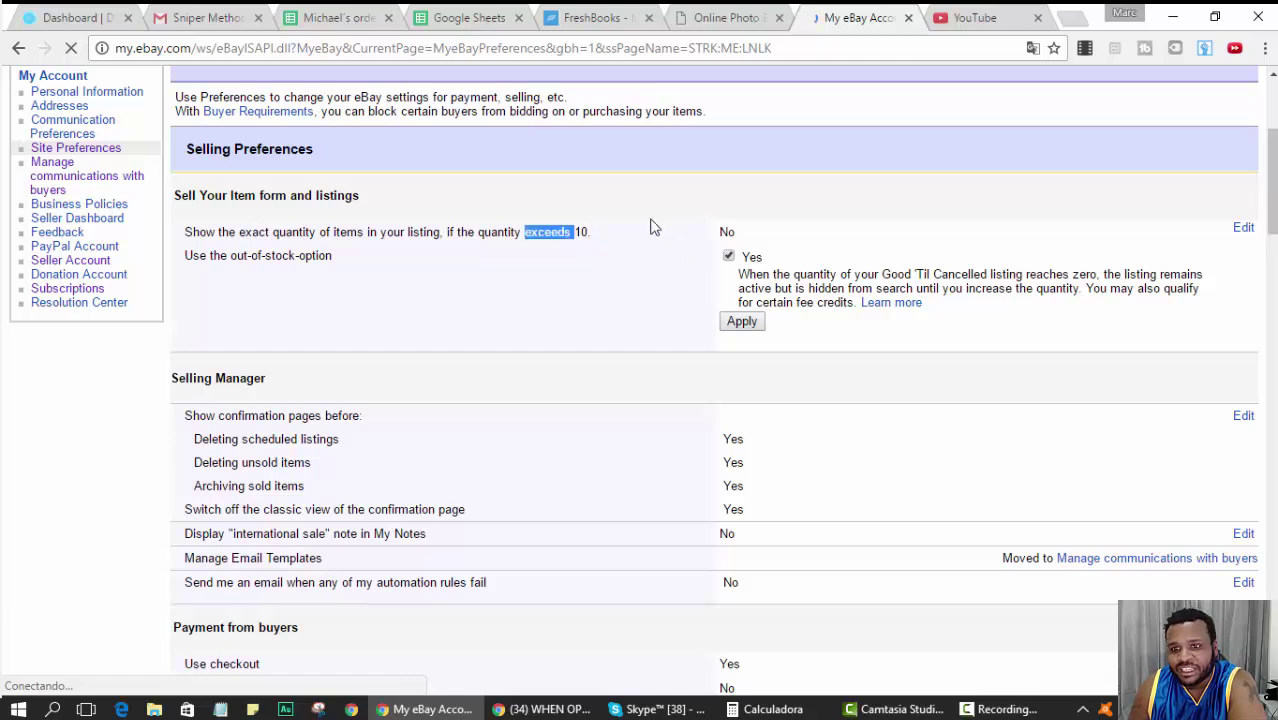
pyautogui.click(728, 223)
pyautogui.moveTo(188, 255); pyautogui.dragTo(272, 256)
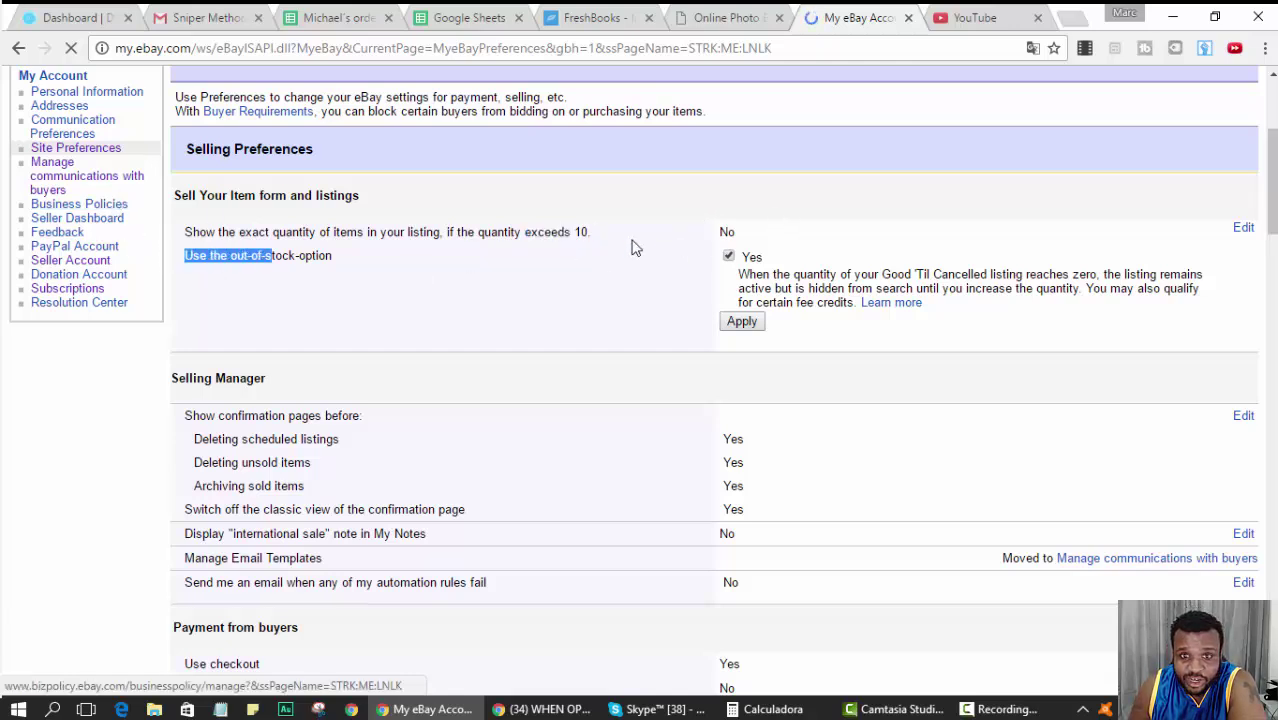
pyautogui.moveTo(634, 247); pyautogui.dragTo(1073, 331)
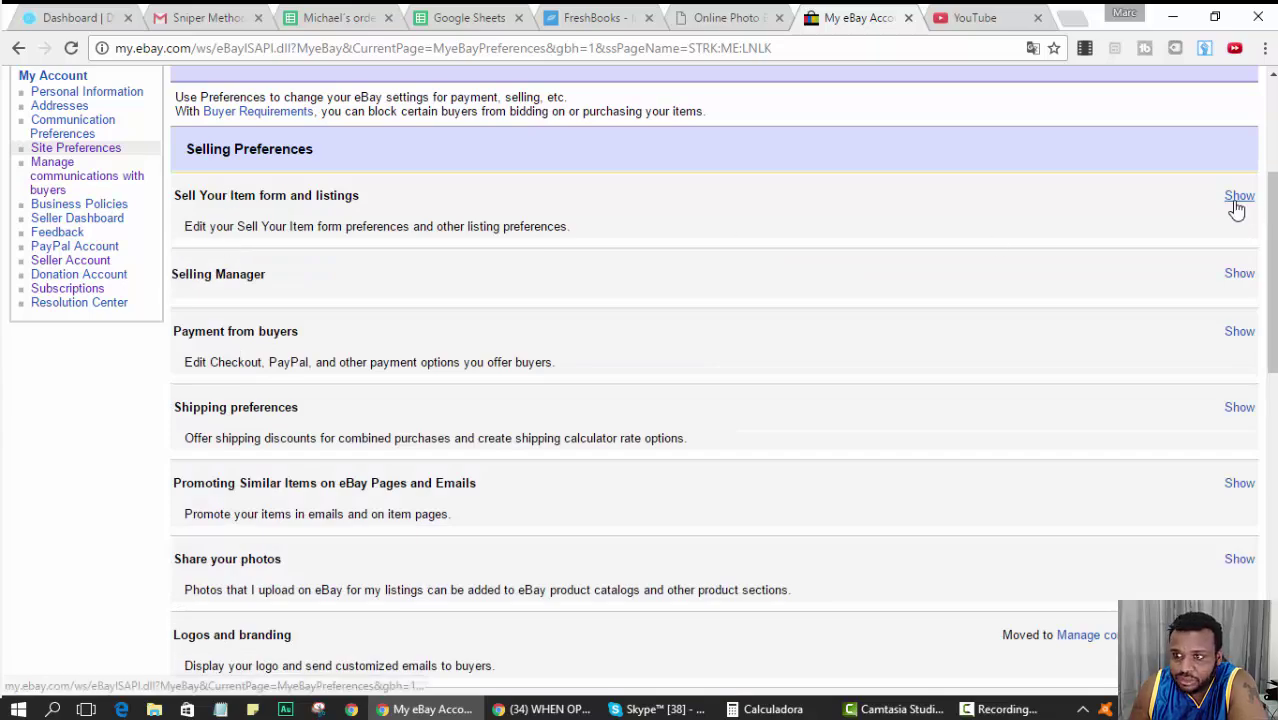
# Expand the Sell Your Item form and listings preferences and apply the out-of-stock option with Yes enabled
pyautogui.click(1236, 200)
pyautogui.tripleClick(205, 255)
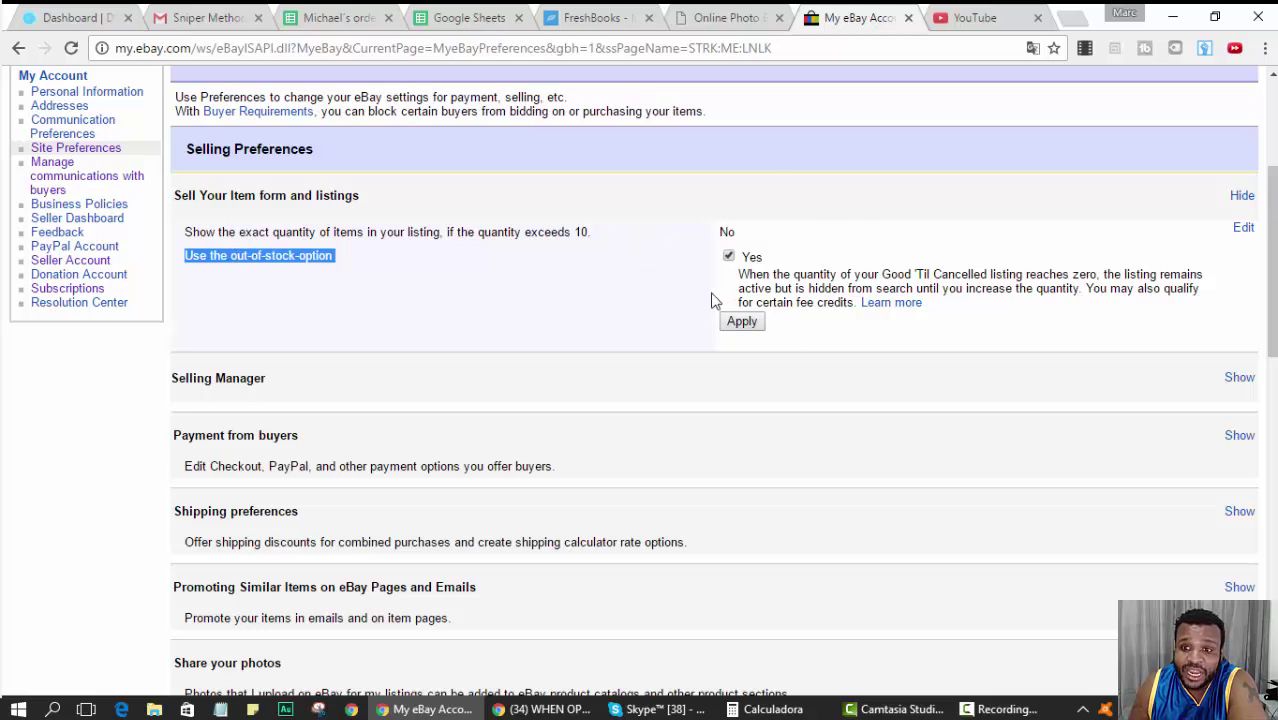
pyautogui.click(729, 257)
pyautogui.click(729, 257)
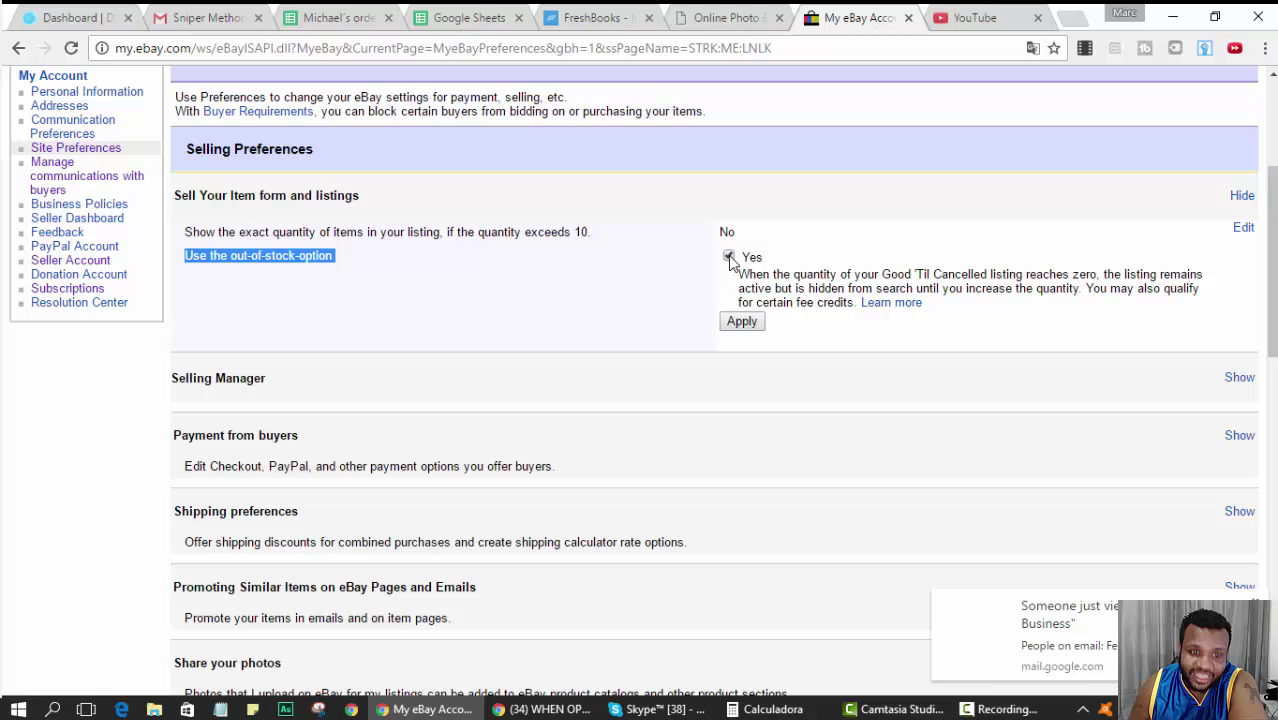
pyautogui.click(744, 323)
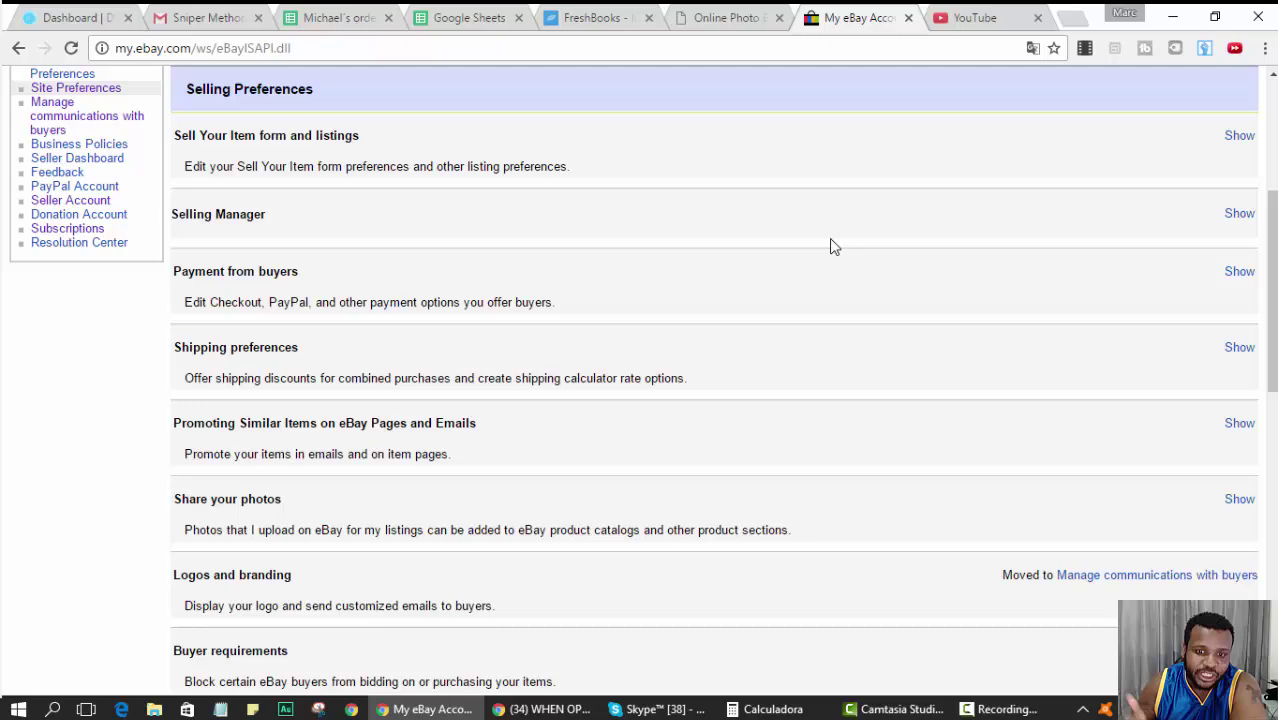
# Look through the remaining selling and general preference sections of the site preferences
pyautogui.scroll(-3, 840, 245)
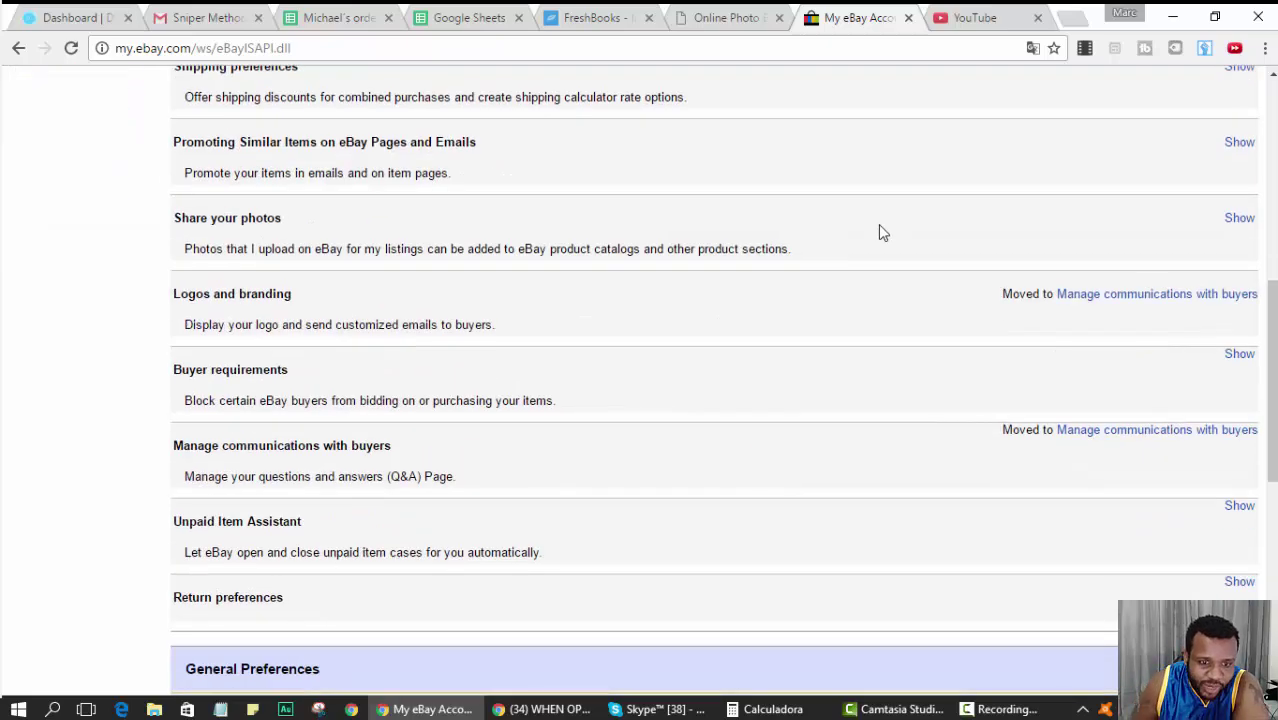
pyautogui.scroll(-2, 765, 281)
pyautogui.scroll(10, 750, 290)
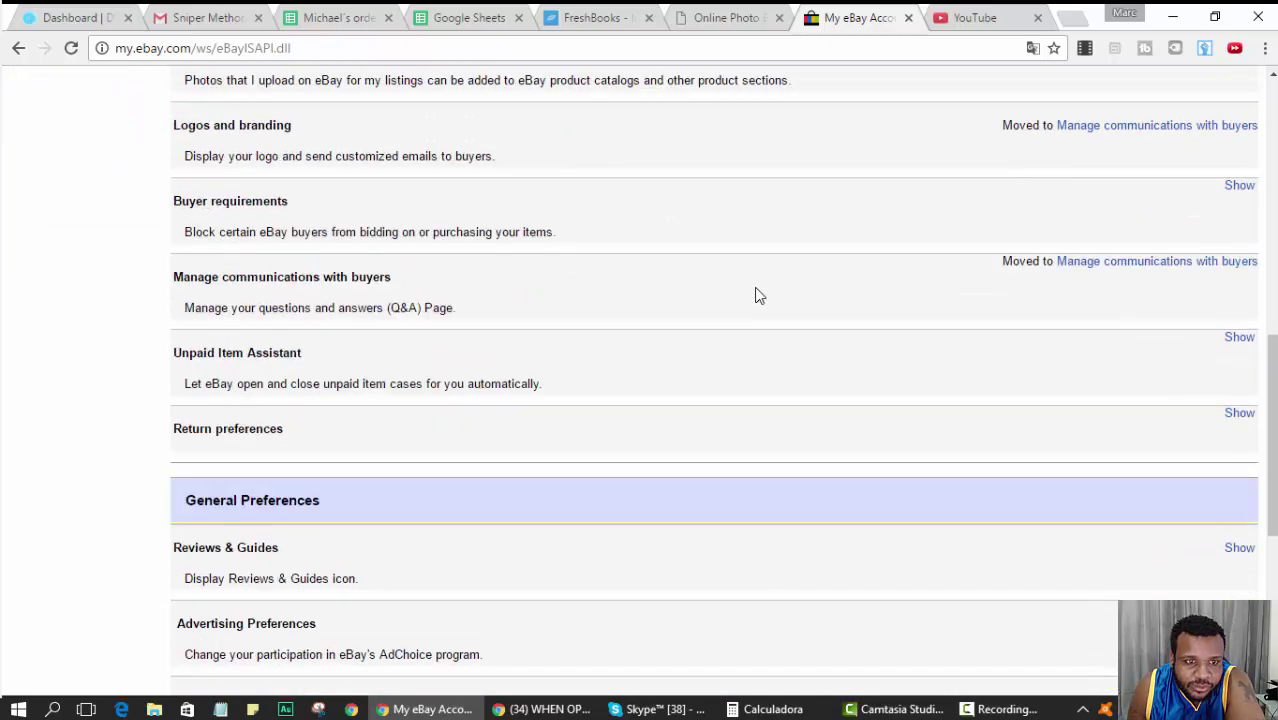
pyautogui.scroll(-1, 732, 281)
pyautogui.scroll(-1, 730, 281)
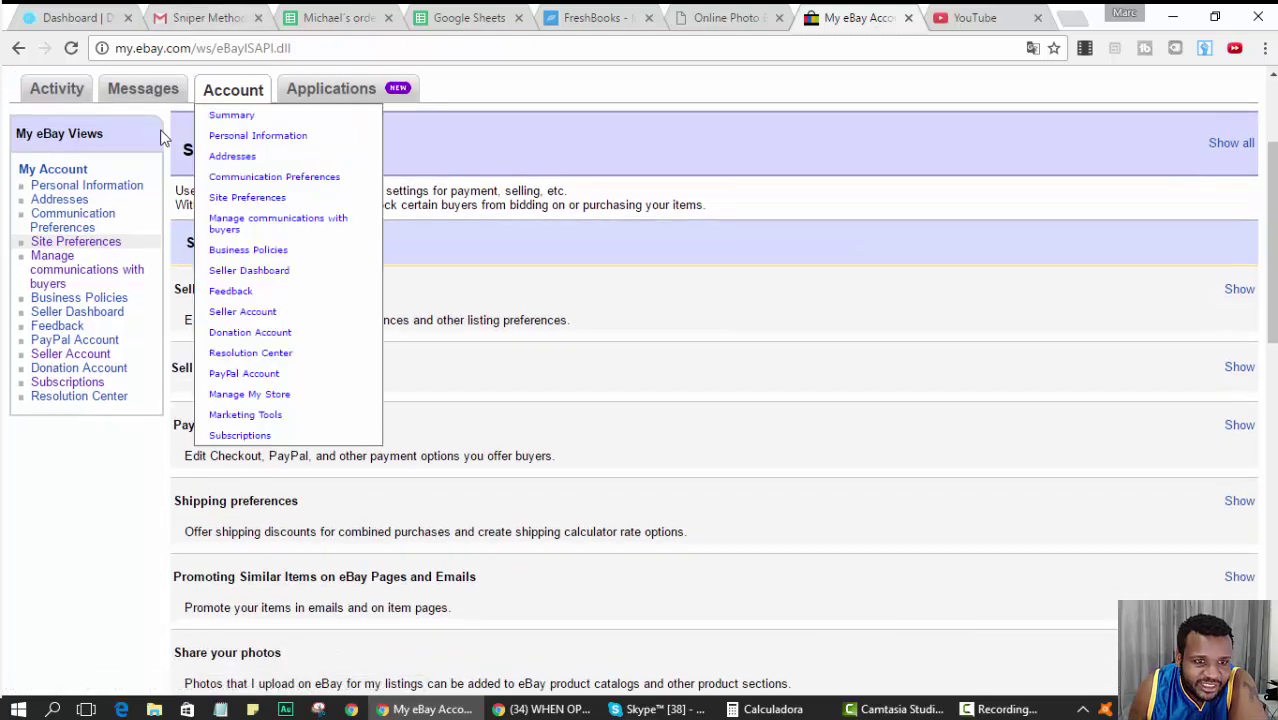
# Reopen the site preferences and open the sales tax table for editing under Payment from buyers
pyautogui.click(103, 254)
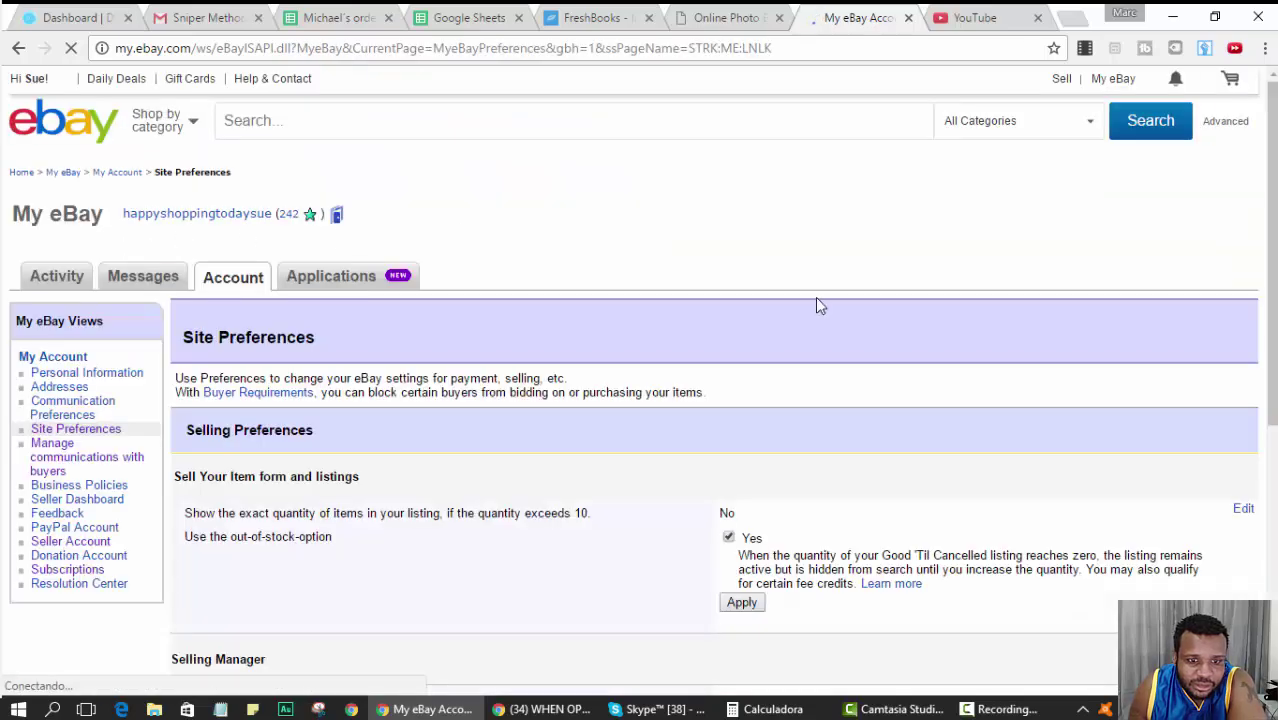
pyautogui.scroll(-2, 818, 295)
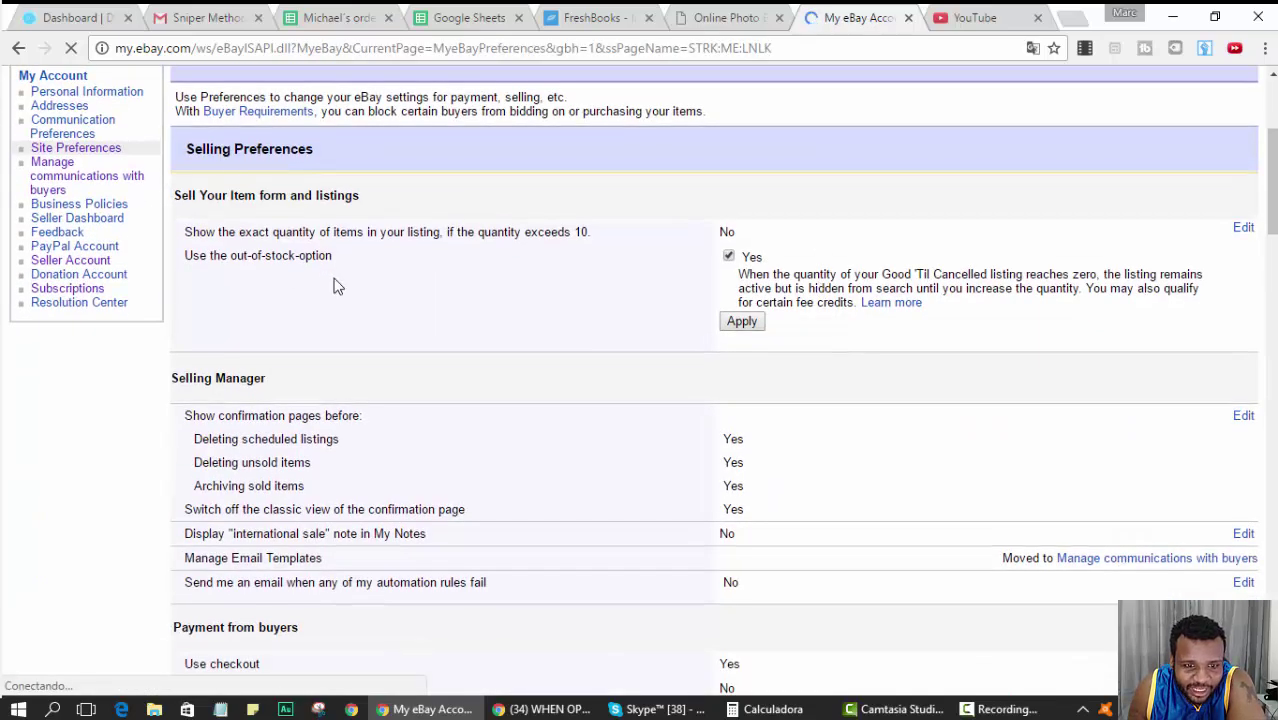
pyautogui.scroll(-2, 334, 285)
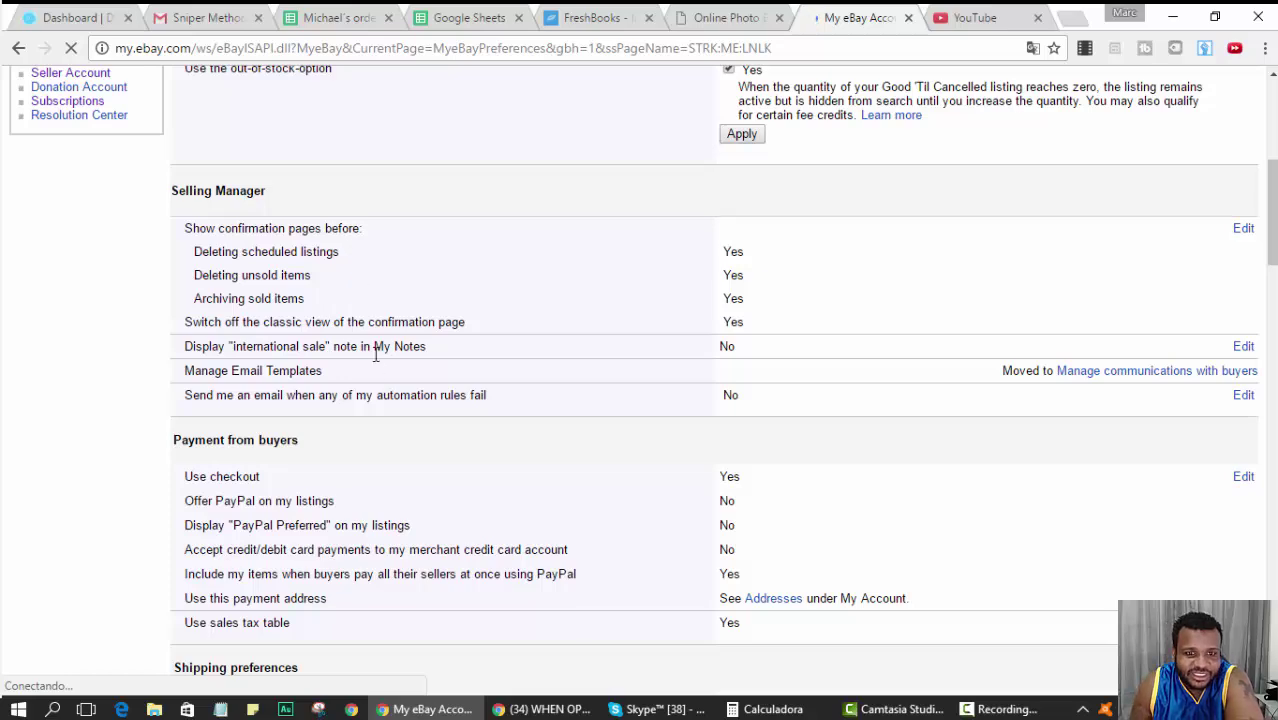
pyautogui.scroll(-2, 360, 350)
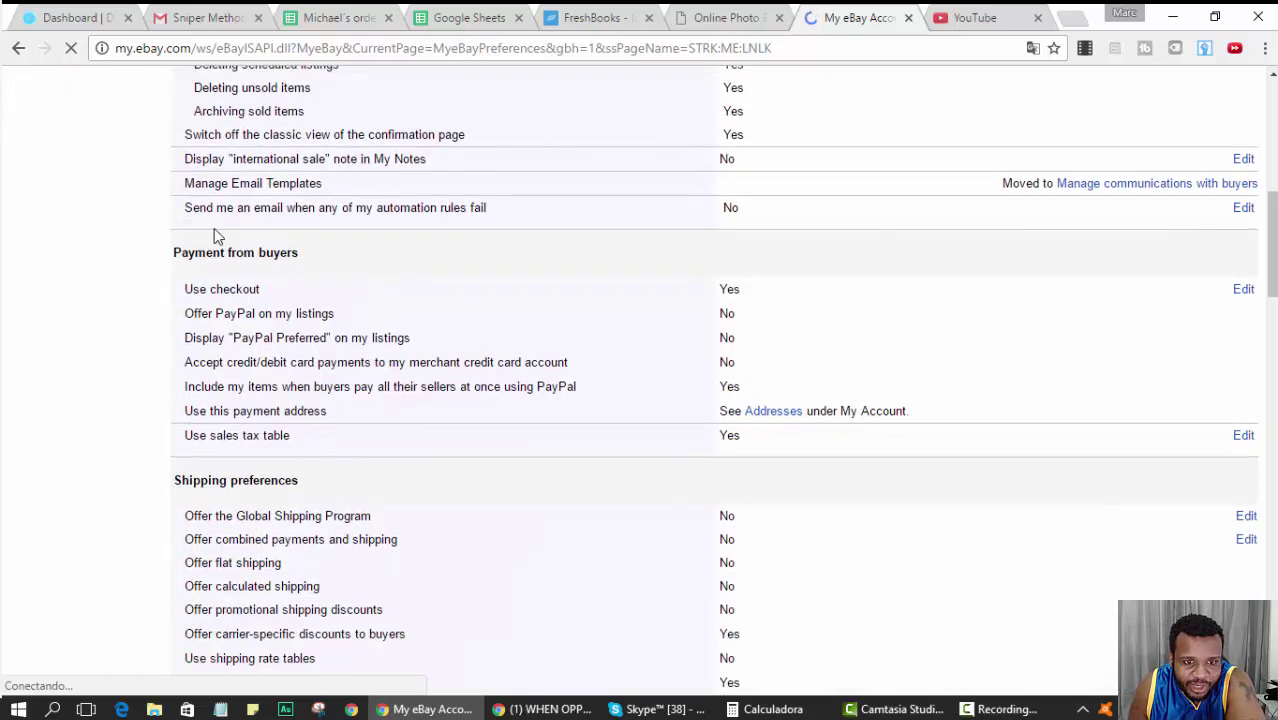
pyautogui.doubleClick(196, 436)
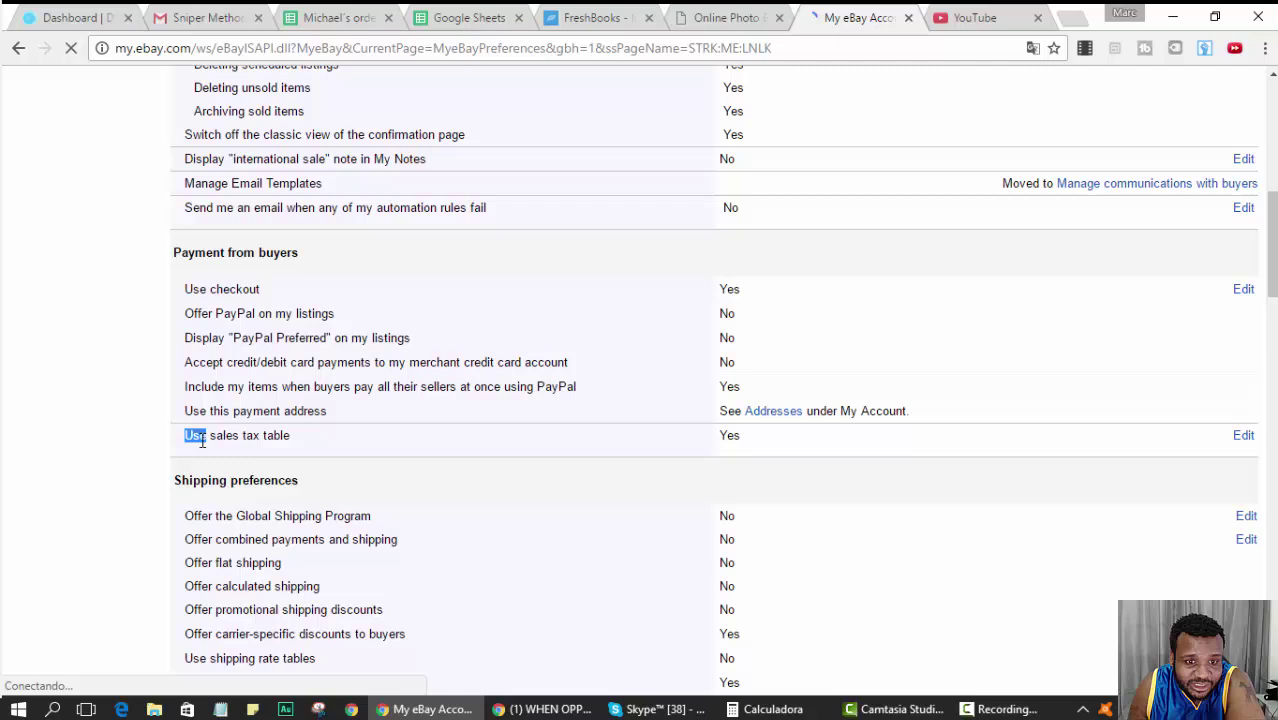
pyautogui.click(282, 432)
pyautogui.doubleClick(278, 435)
pyautogui.moveTo(278, 435)
pyautogui.mouseDown()
pyautogui.moveTo(160, 434)
pyautogui.moveTo(290, 430)
pyautogui.mouseUp()
pyautogui.click(289, 432)
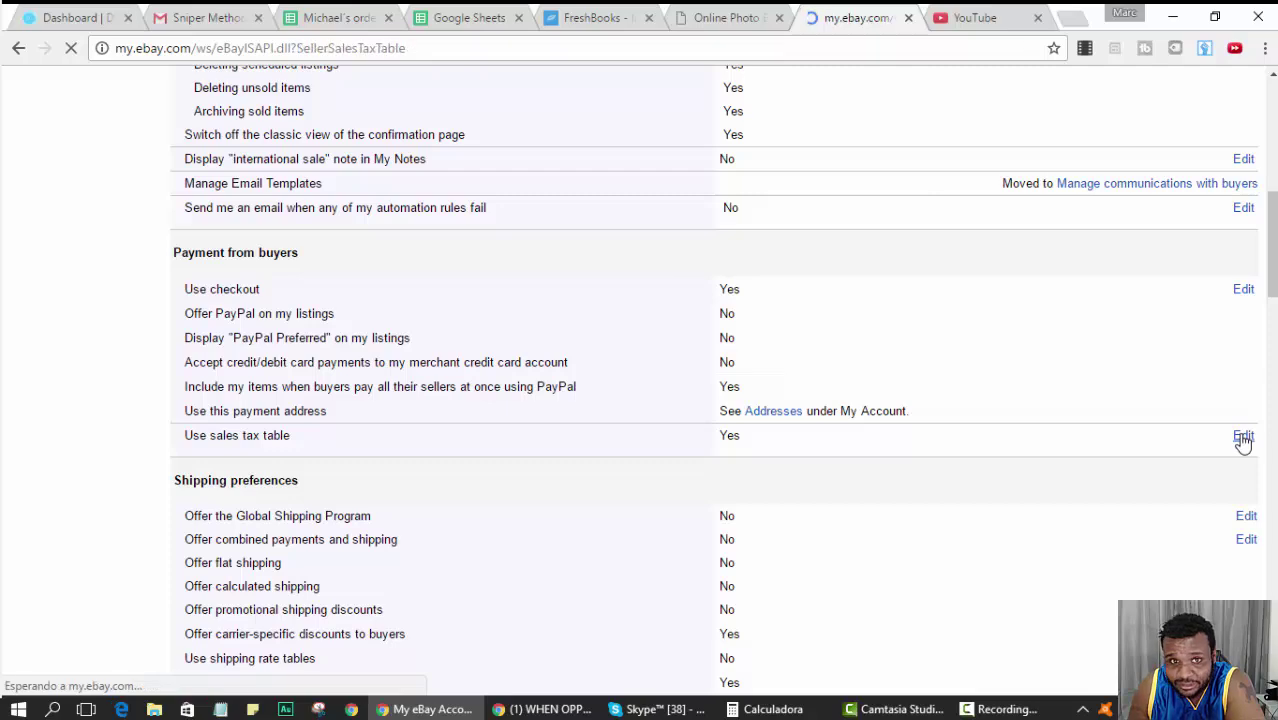
# Review the sales tax rates for all states in the Sales Tax Table
pyautogui.scroll(-2, 459, 354)
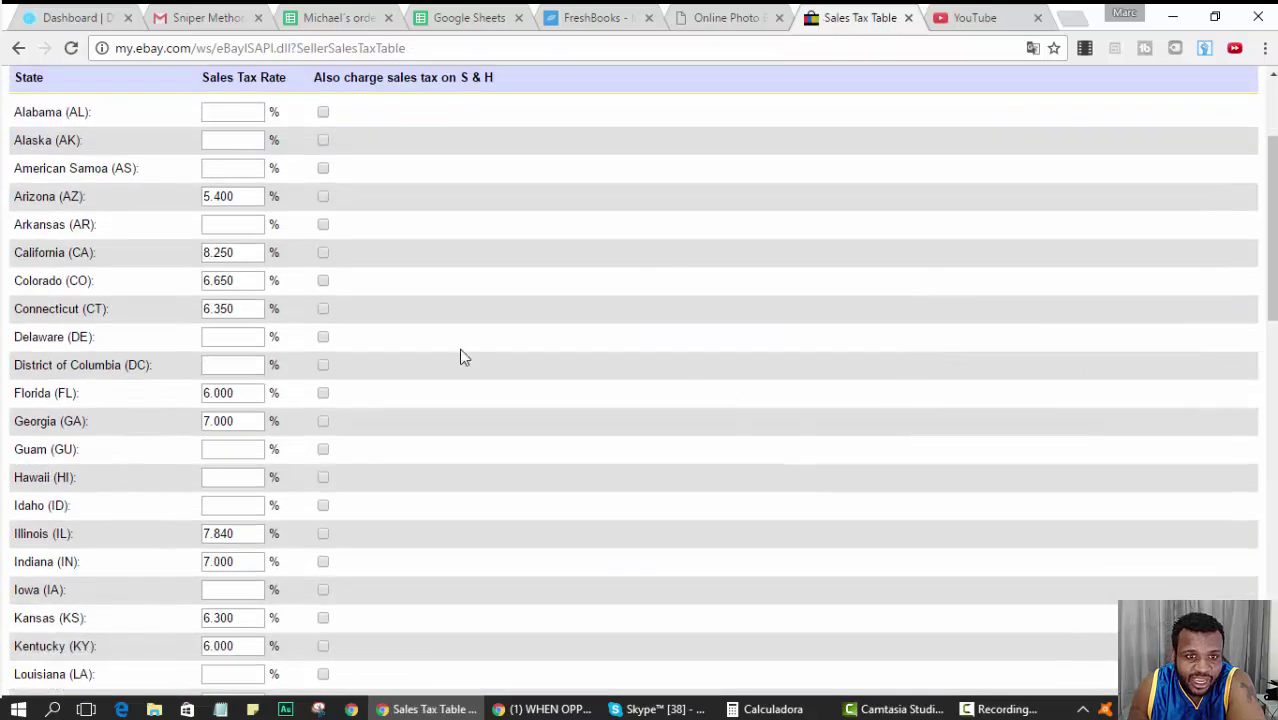
pyautogui.scroll(-12, 259, 107)
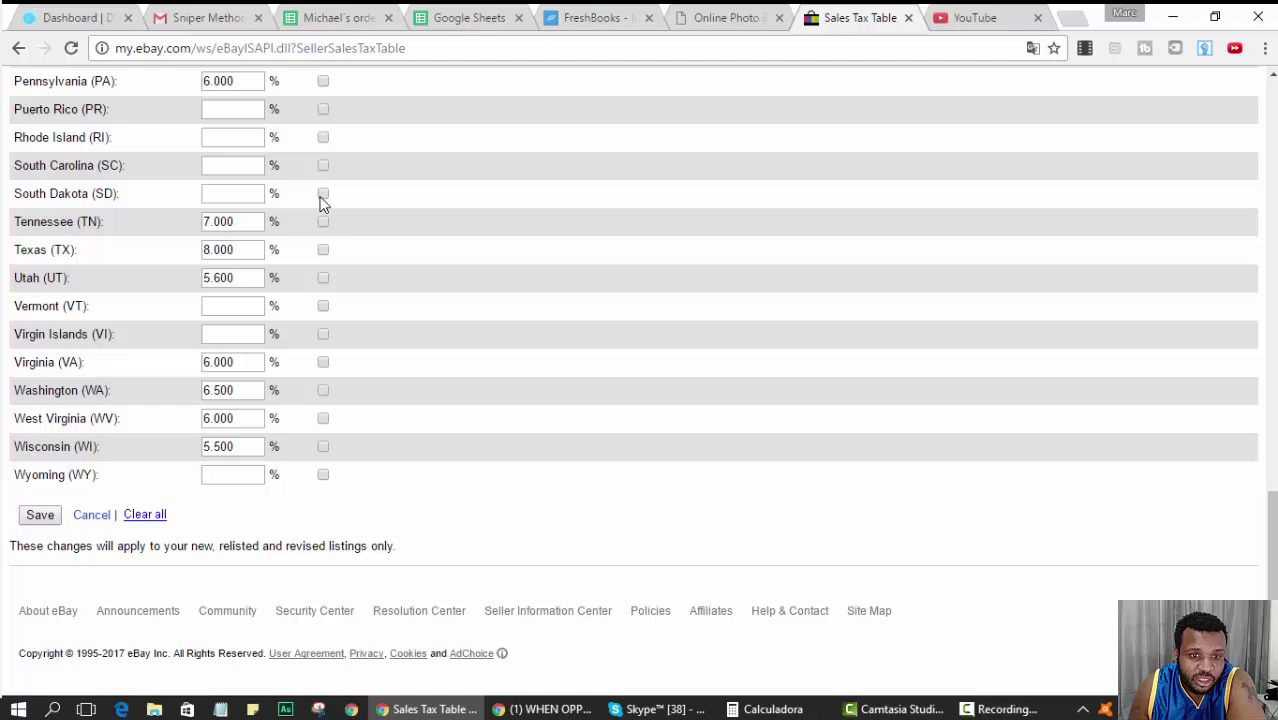
pyautogui.scroll(14, 527, 485)
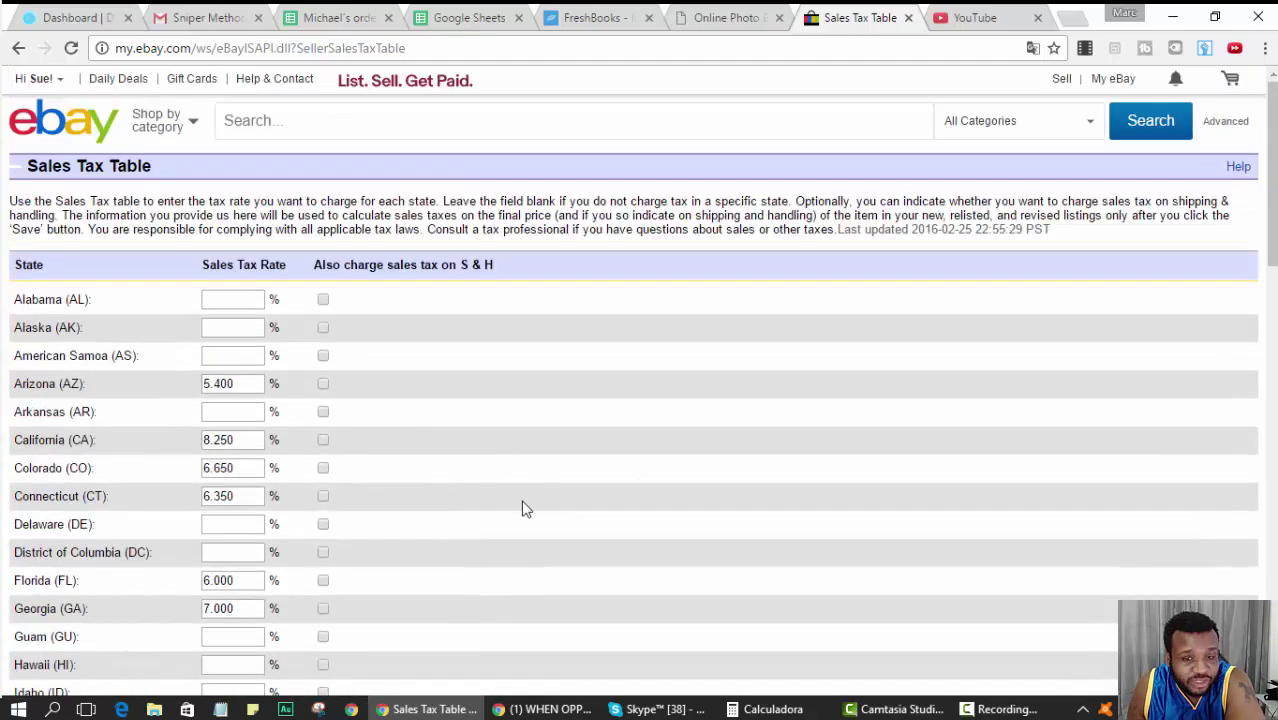